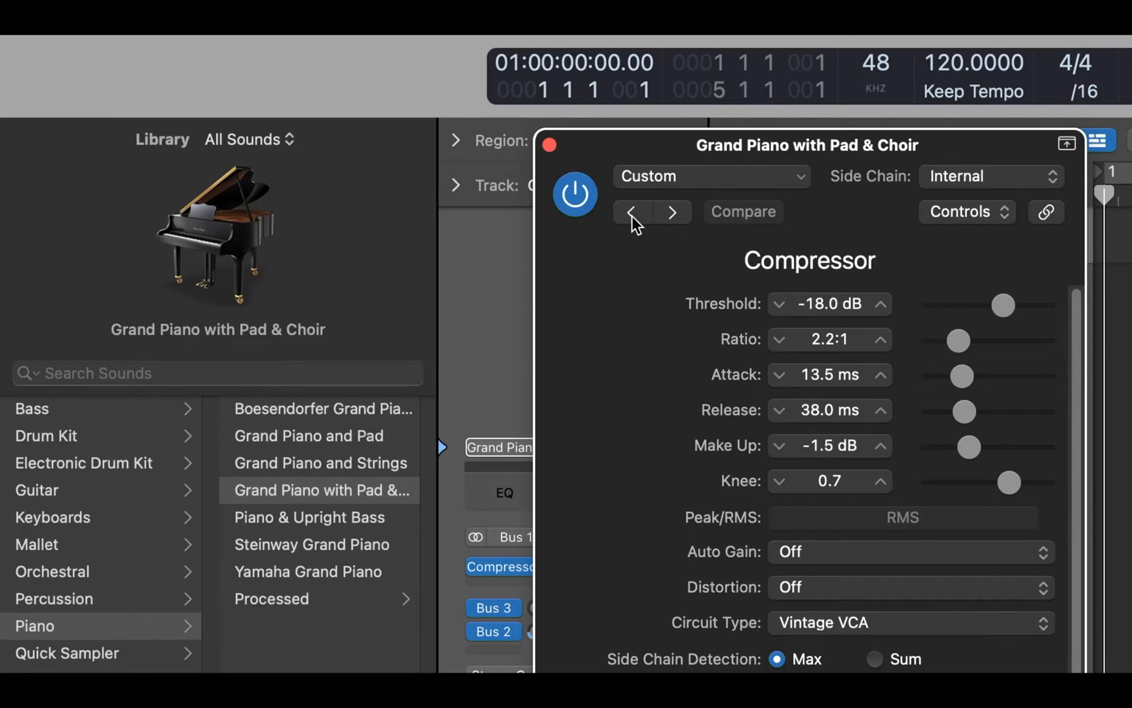
Switch the Compressor plugin from Controls view to its graphical Editor view with meters
left_click(967, 217)
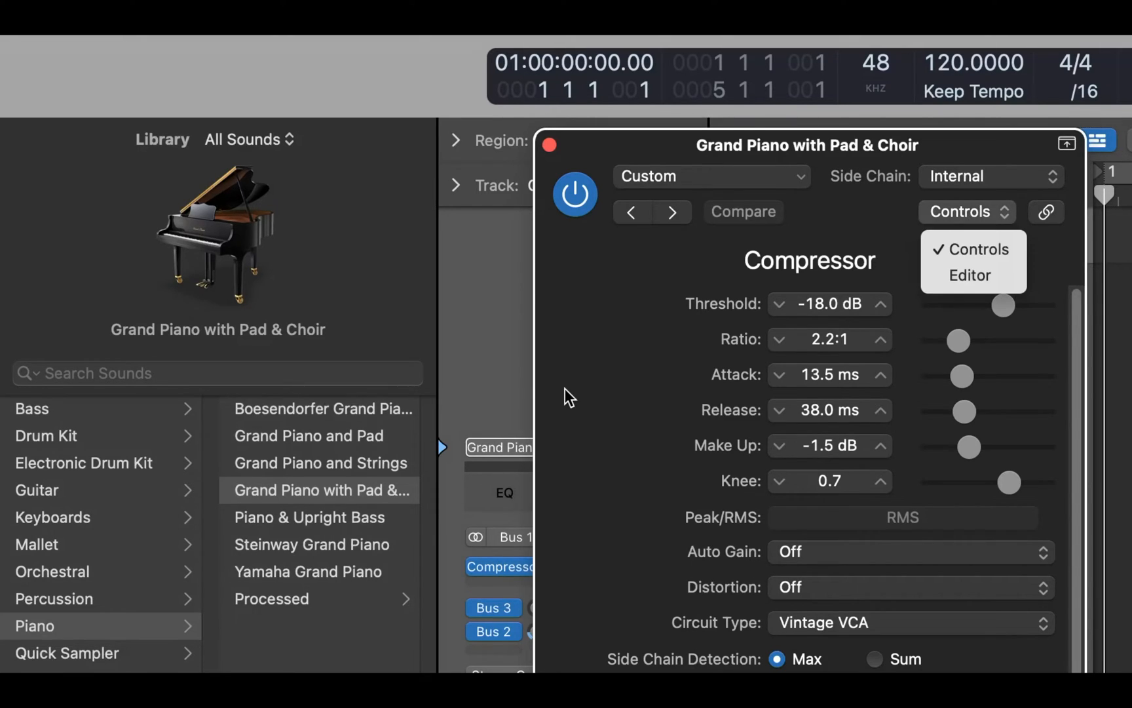
left_click(974, 277)
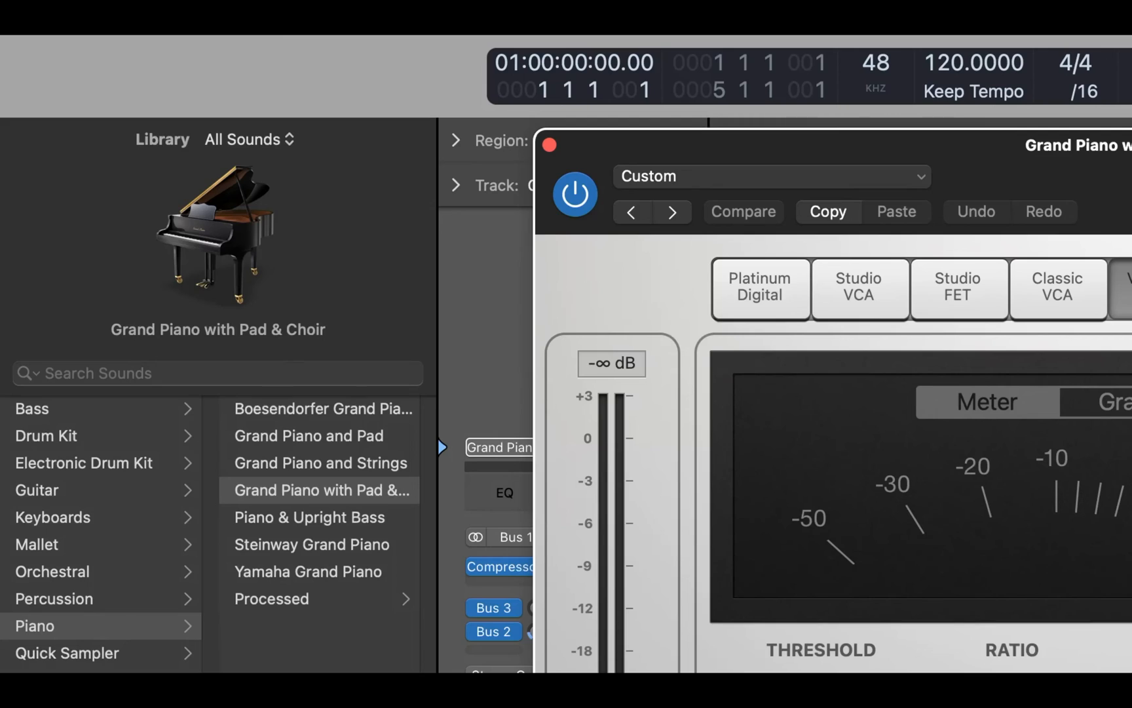
left_click(968, 216)
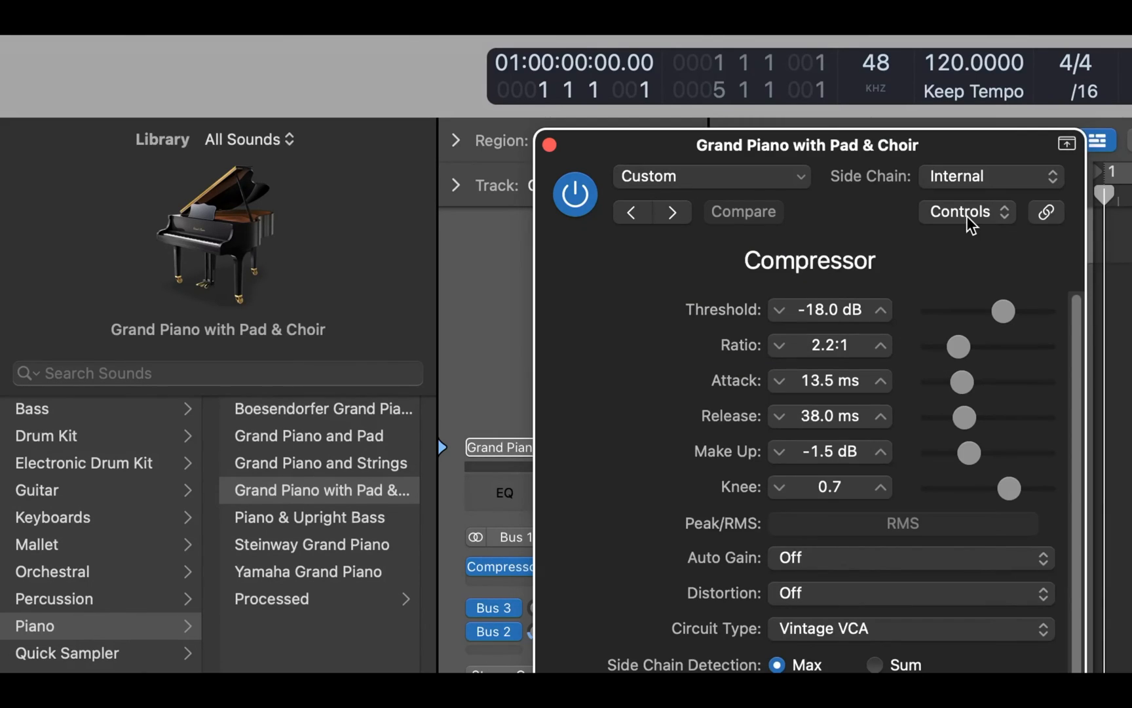